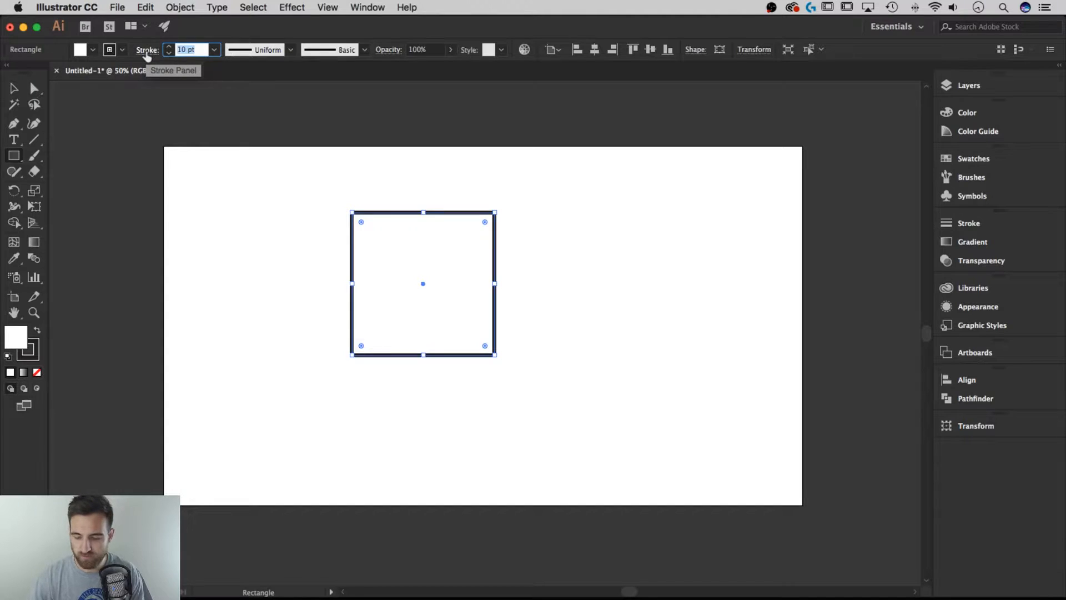
# - Move the square slightly down and to the right on the artboard with the Selection tool
pyautogui.click(15, 91)
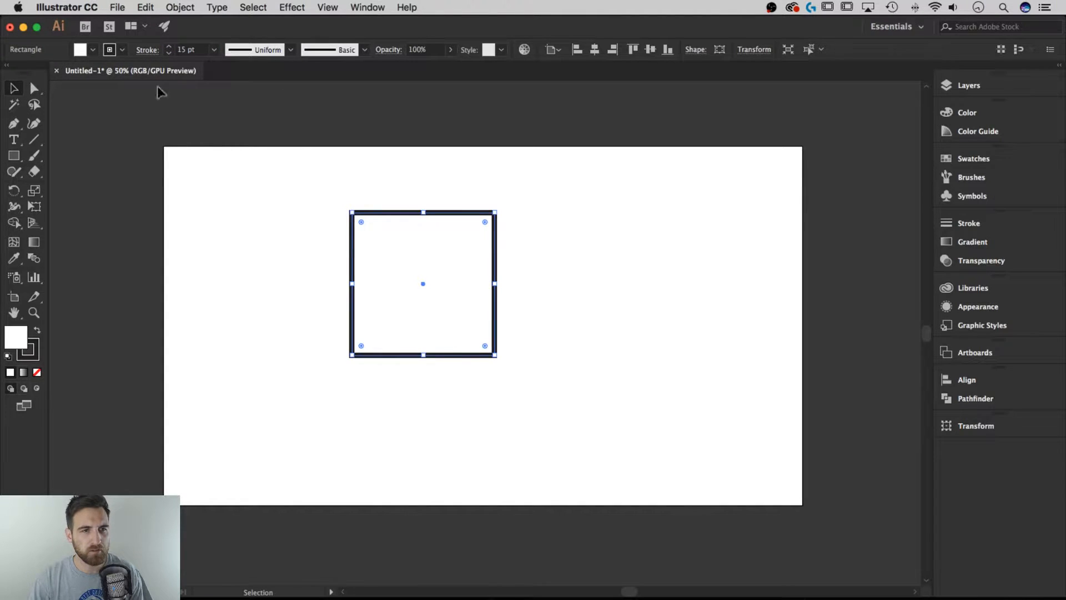
pyautogui.click(546, 189)
pyautogui.click(481, 219)
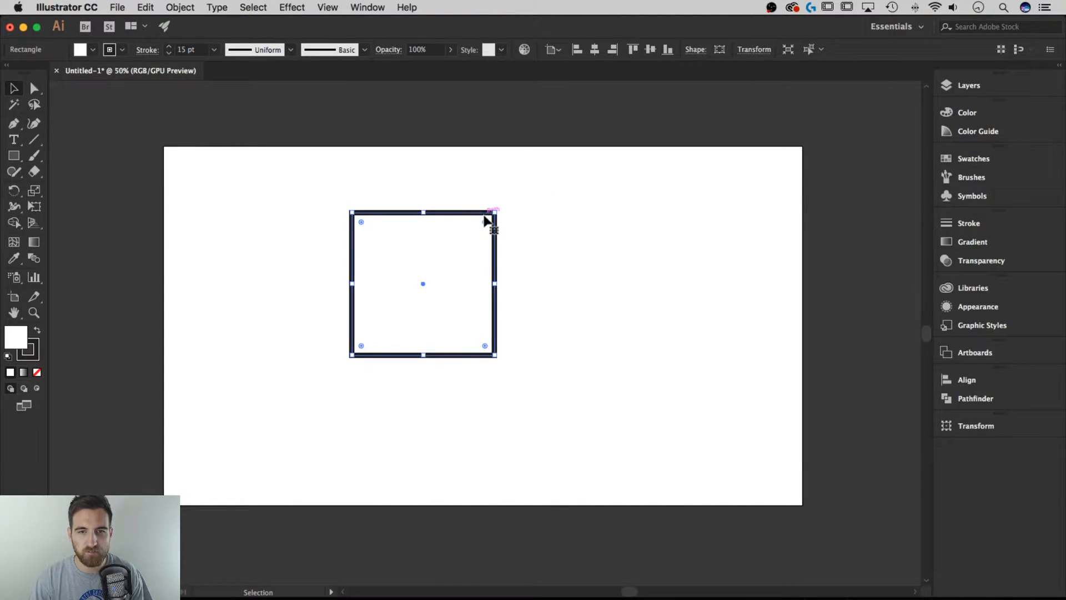
pyautogui.moveTo(485, 217); pyautogui.dragTo(502, 232)
pyautogui.click(517, 257)
pyautogui.click(510, 245)
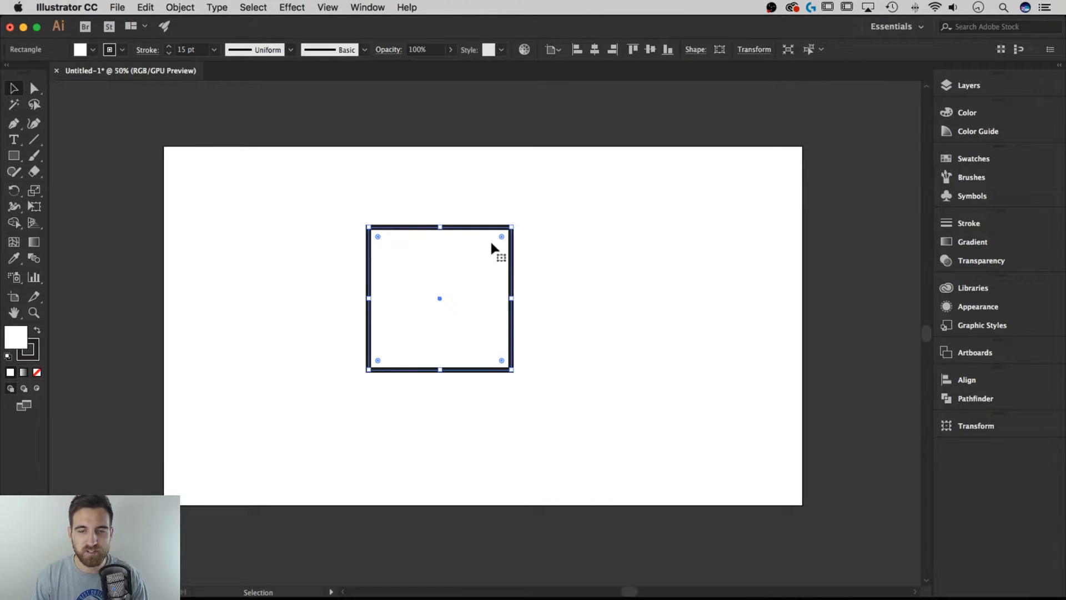
# - Try rounding all four corners of the square with the live corner widgets, and undo the rounding
pyautogui.moveTo(502, 237); pyautogui.dragTo(467, 271)
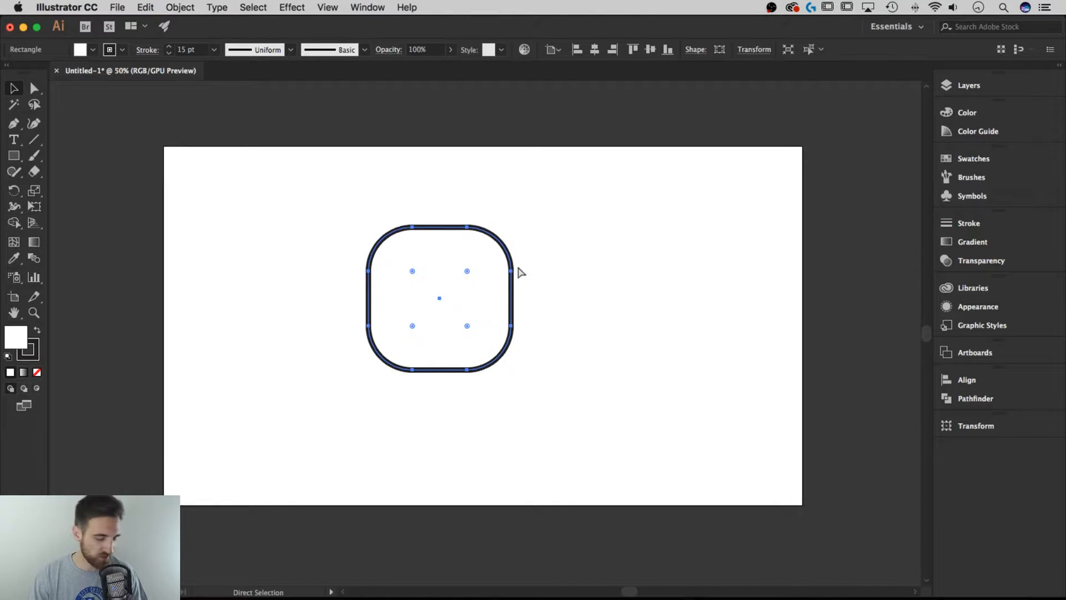
pyautogui.press('super+z')
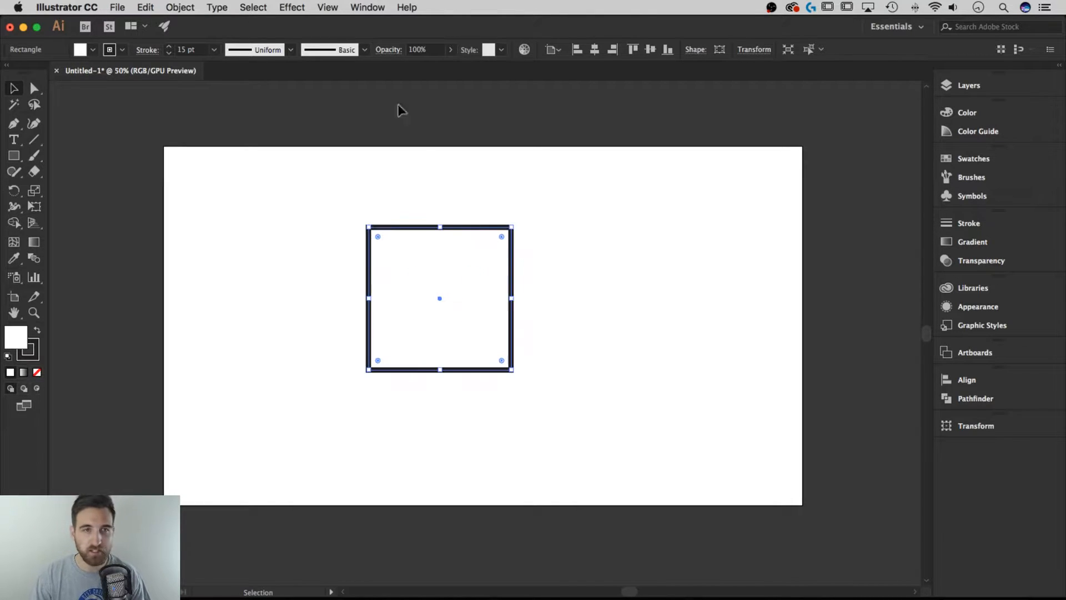
# - Hide the corner widgets in the document view
pyautogui.click(329, 7)
pyautogui.moveTo(392, 398)
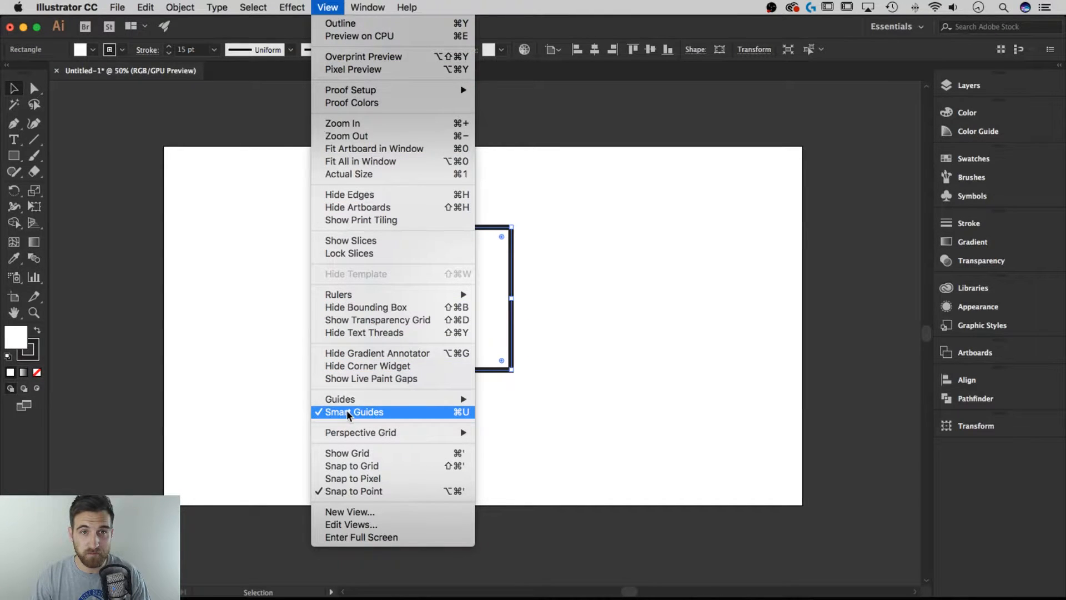
pyautogui.click(366, 366)
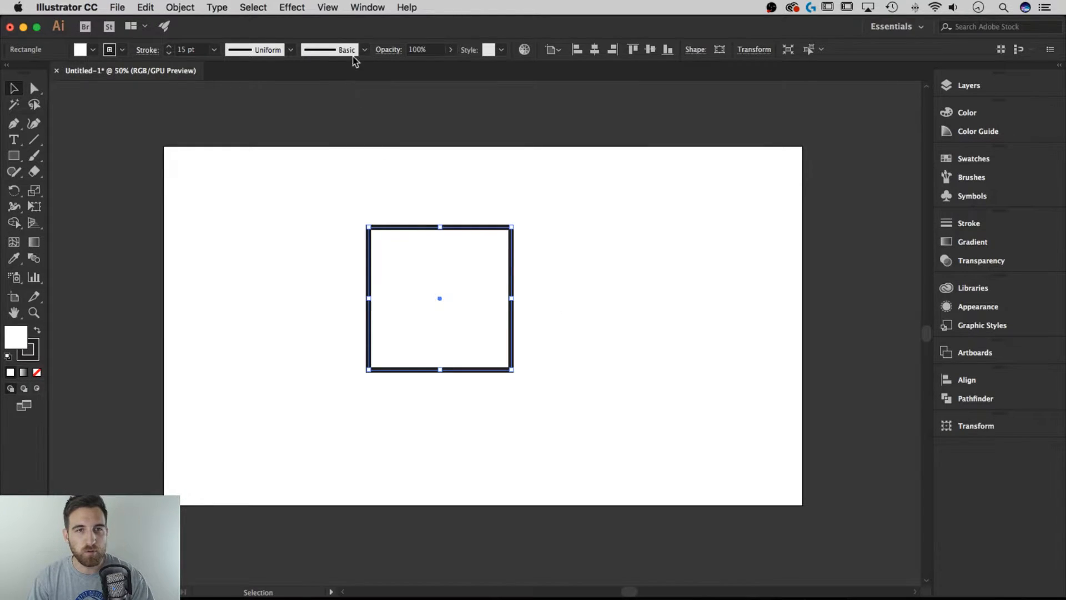
# - Apply the Round Corners effect to the square with a 100 px radius and preview enabled, and expand its appearance
pyautogui.click(294, 8)
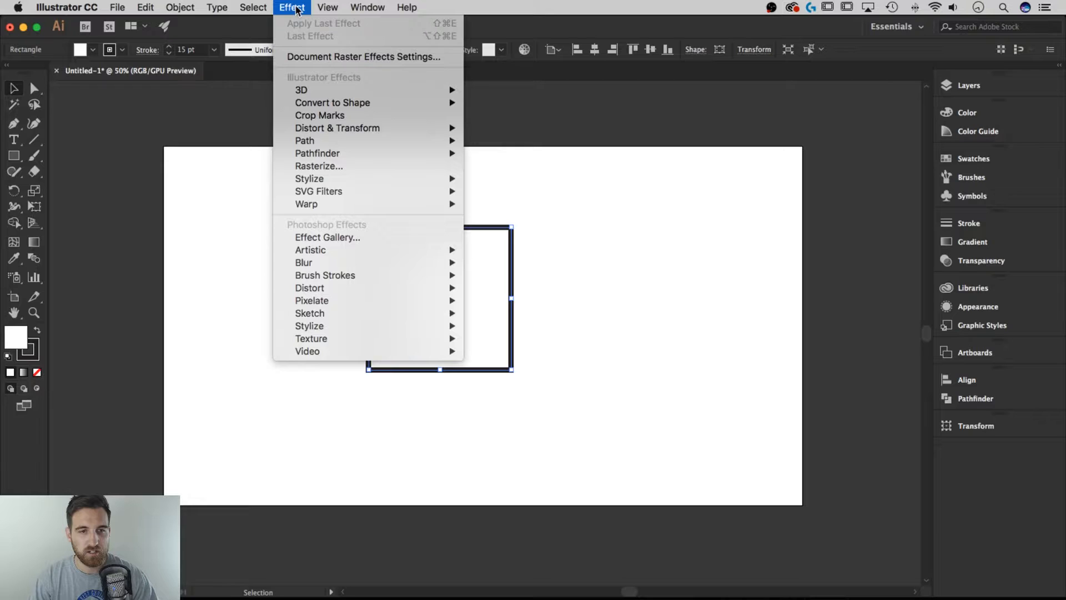
pyautogui.moveTo(387, 182)
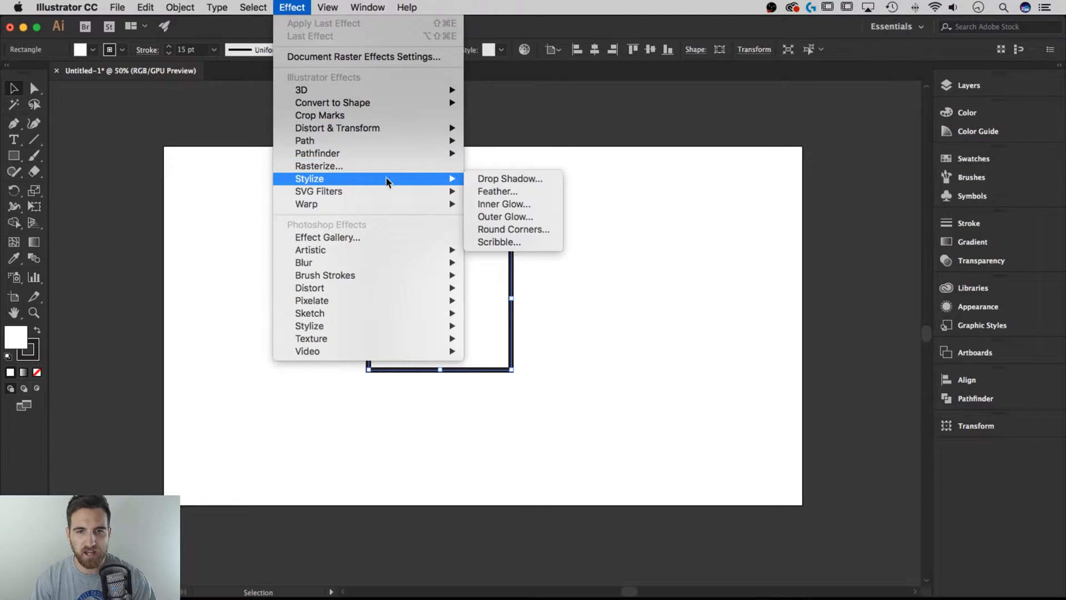
pyautogui.click(506, 230)
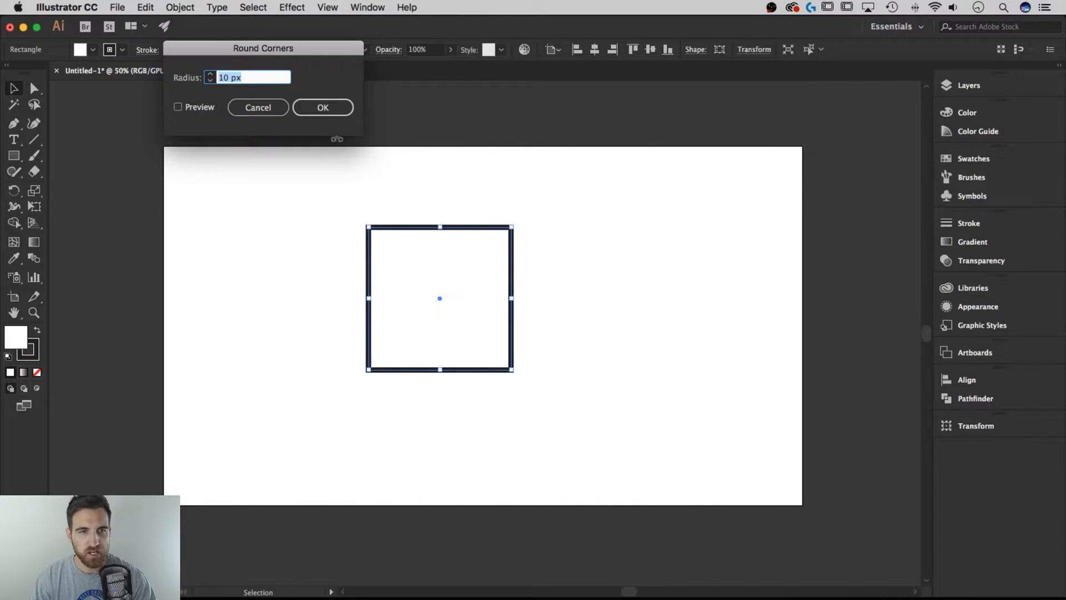
pyautogui.moveTo(240, 63); pyautogui.dragTo(273, 136)
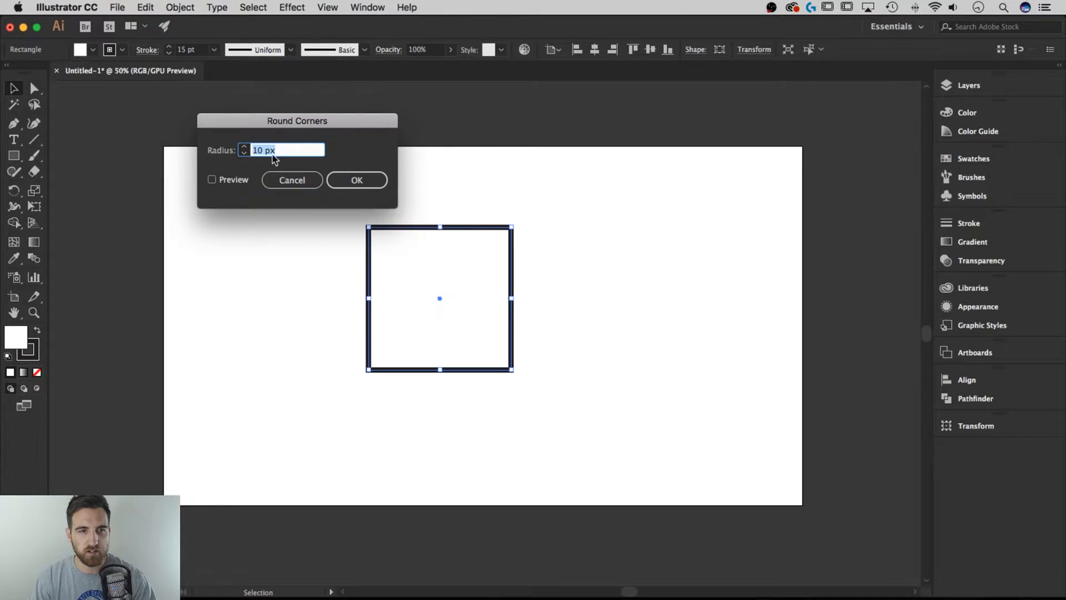
pyautogui.click(212, 179)
pyautogui.click(242, 148)
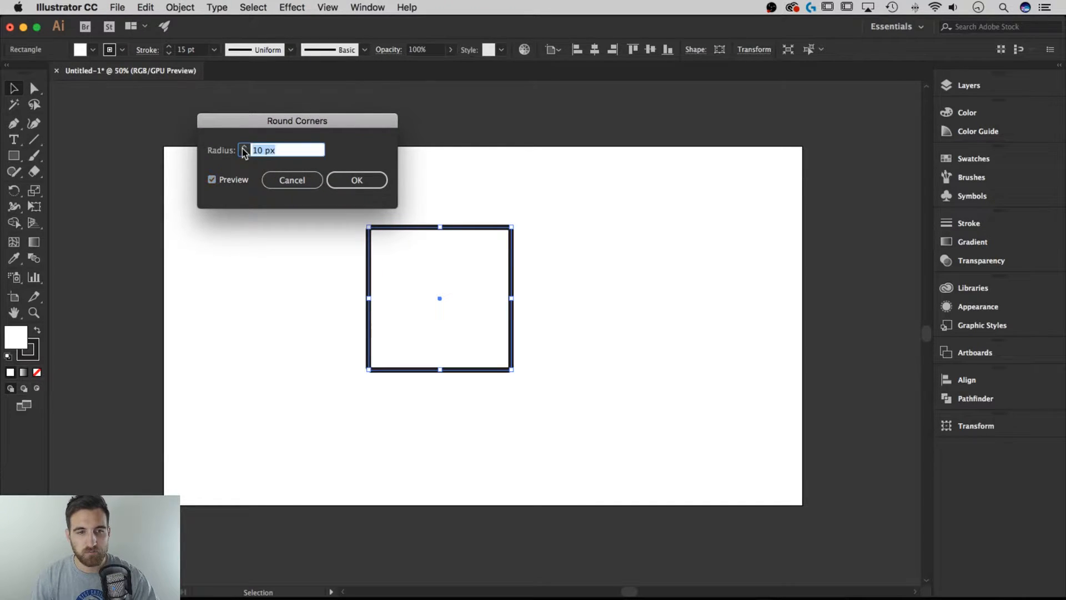
pyautogui.write('100')
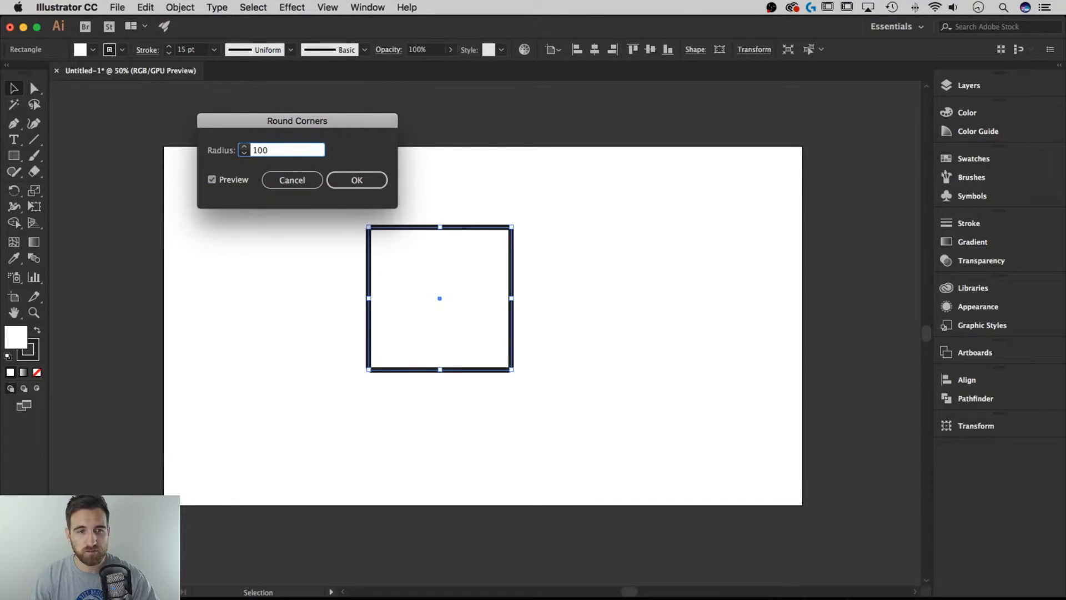
pyautogui.press('Tab')
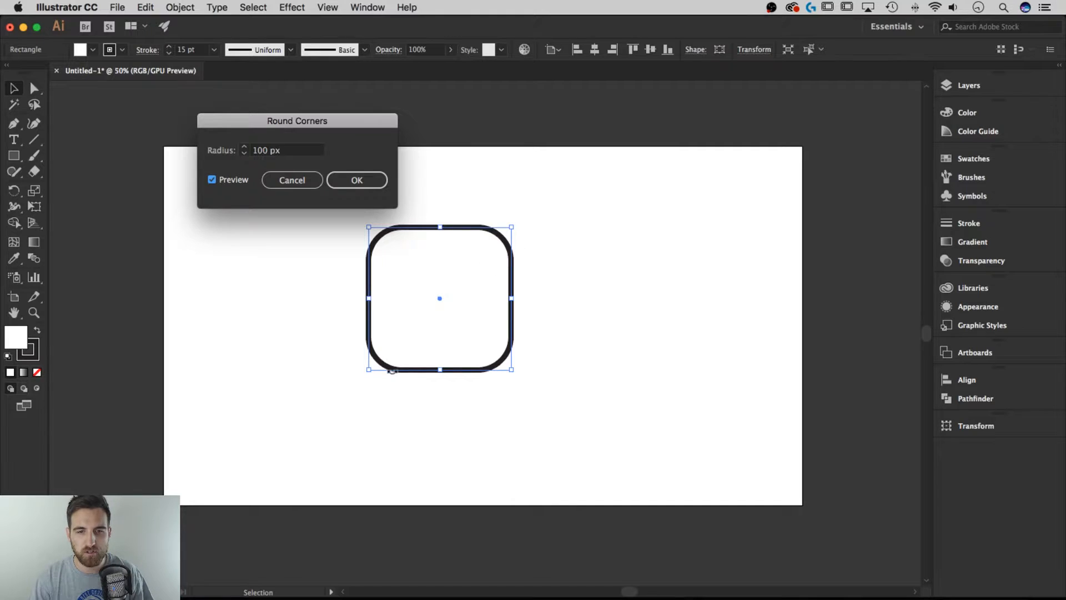
pyautogui.click(364, 177)
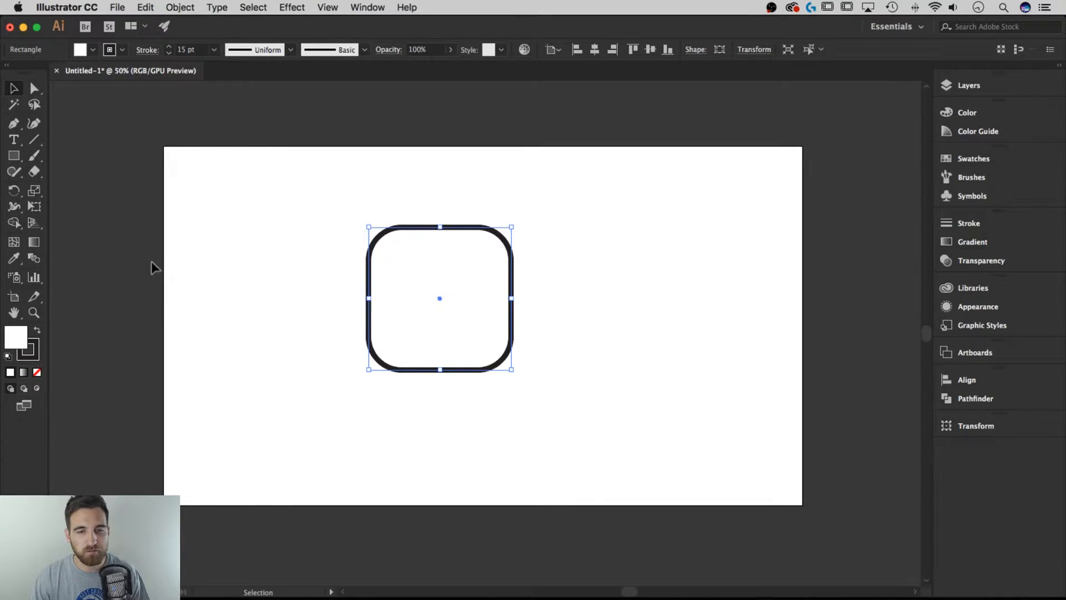
pyautogui.click(179, 7)
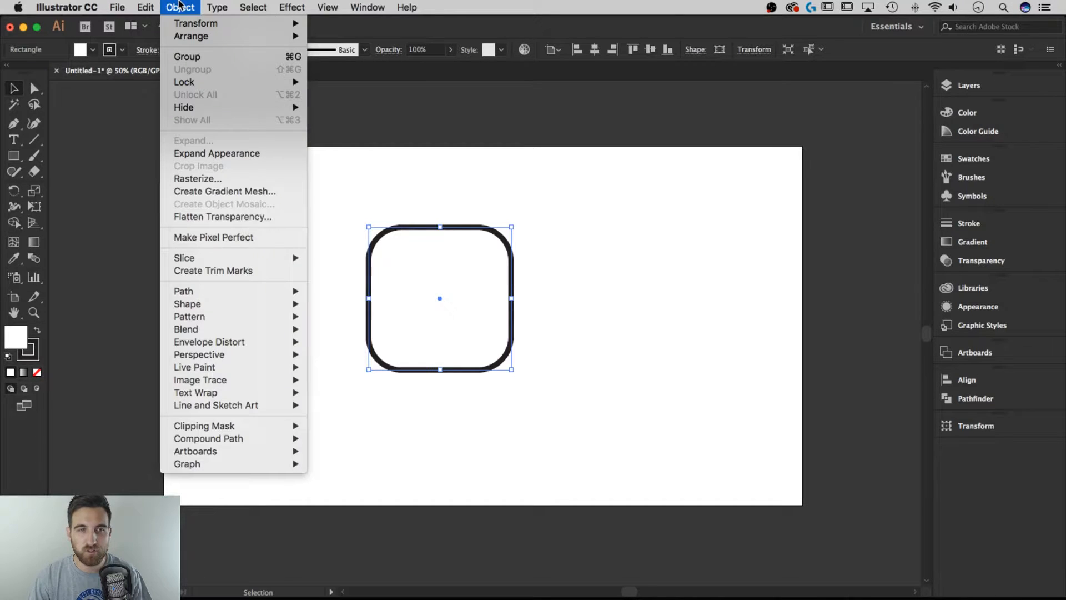
pyautogui.click(197, 153)
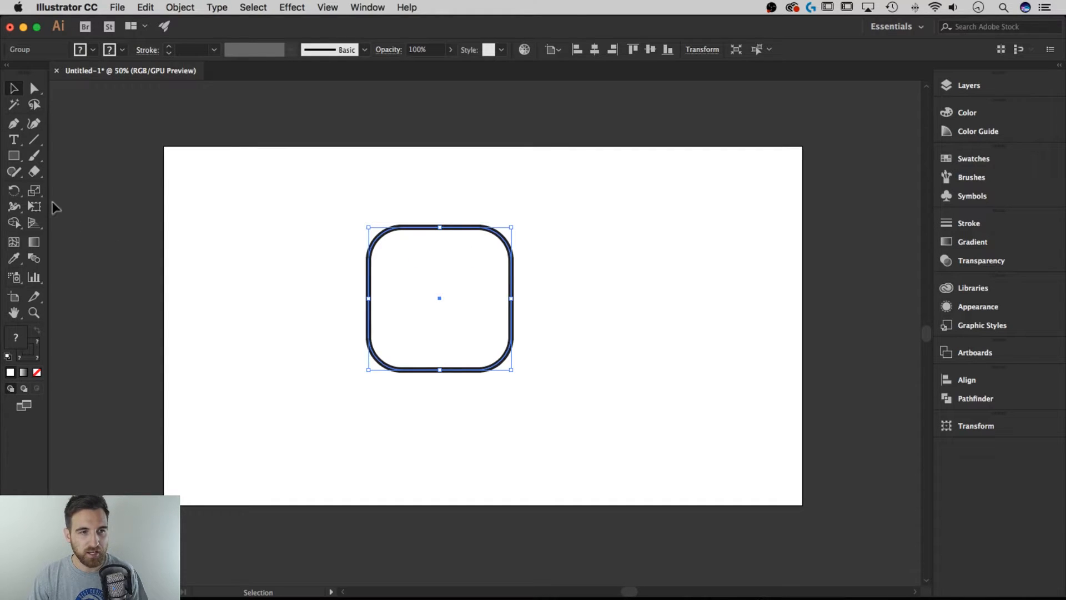
# - Draw a wide rectangle across the lower part of the rounded square, extending past its sides and bottom edge
pyautogui.click(15, 161)
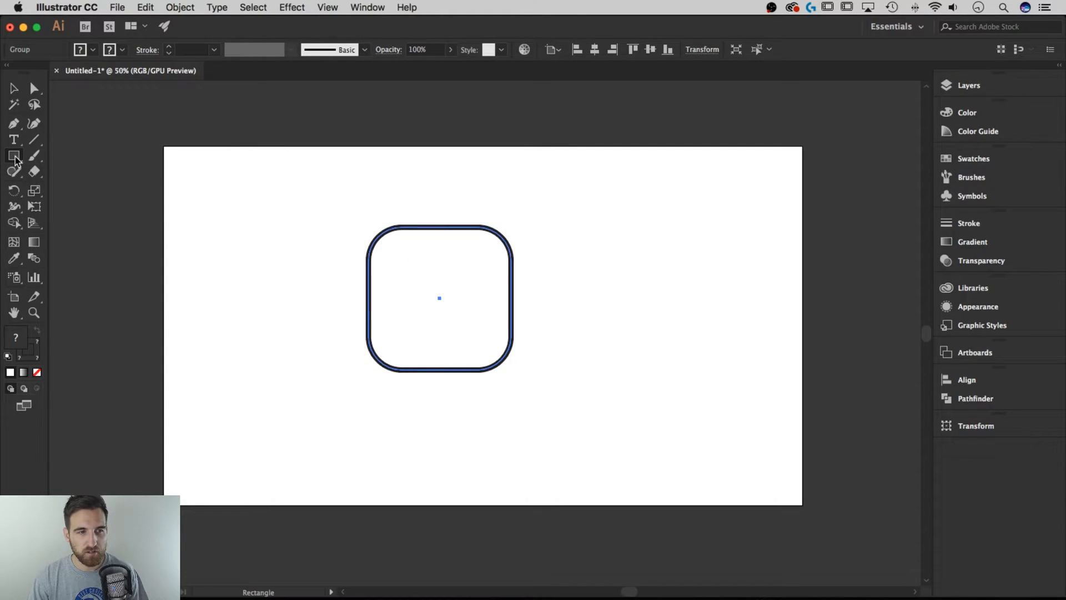
pyautogui.moveTo(562, 398)
pyautogui.mouseDown()
pyautogui.moveTo(333, 333)
pyautogui.moveTo(329, 348)
pyautogui.moveTo(326, 326)
pyautogui.mouseUp()
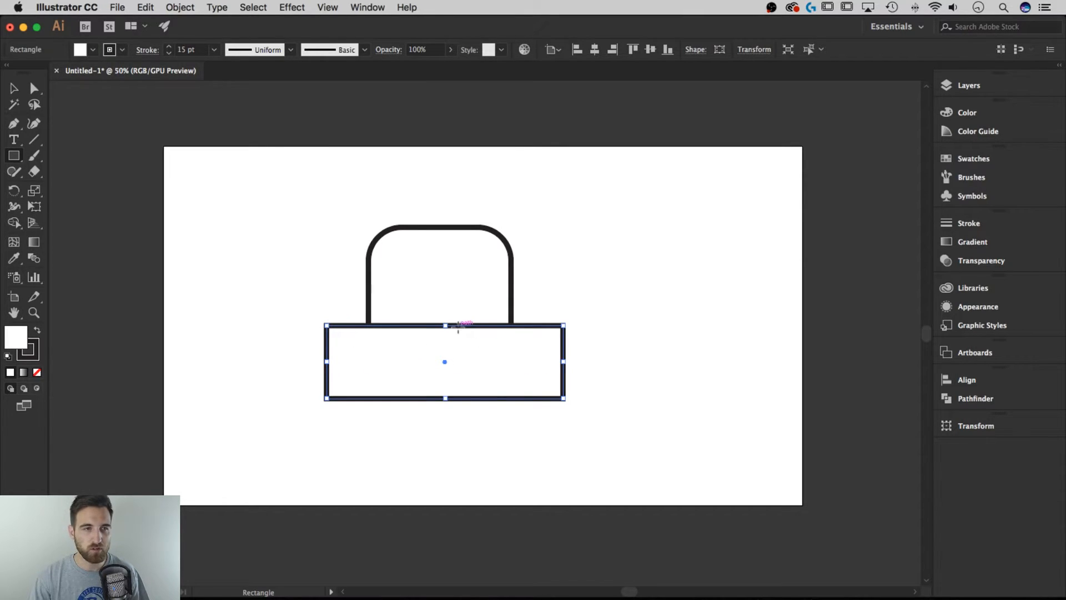
pyautogui.press('v')
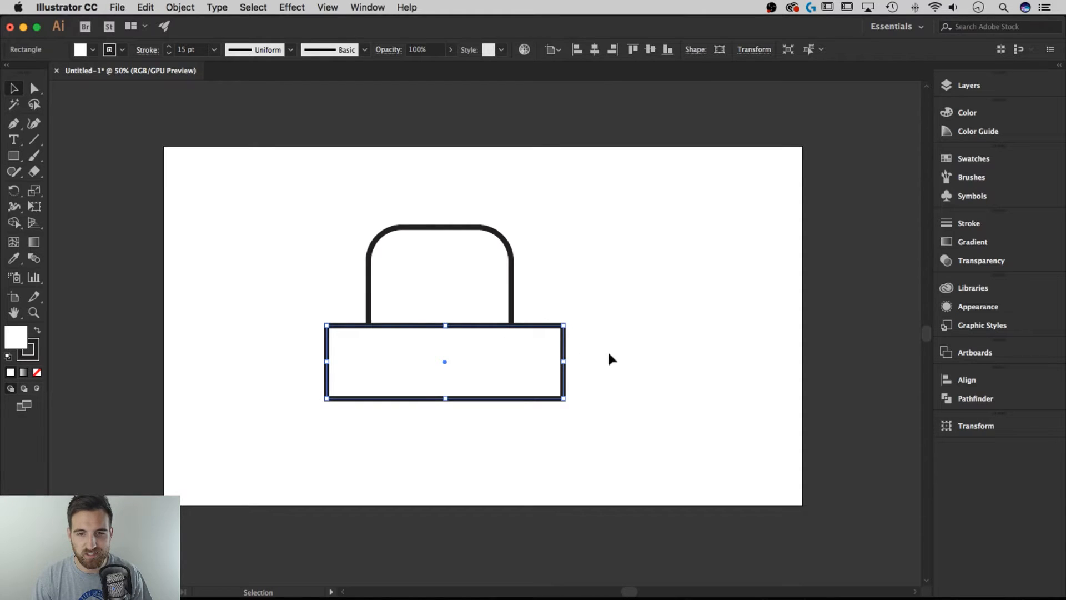
# - Set the fill of both the rounded square and the rectangle to none
pyautogui.moveTo(620, 390); pyautogui.dragTo(289, 200)
pyautogui.click(86, 51)
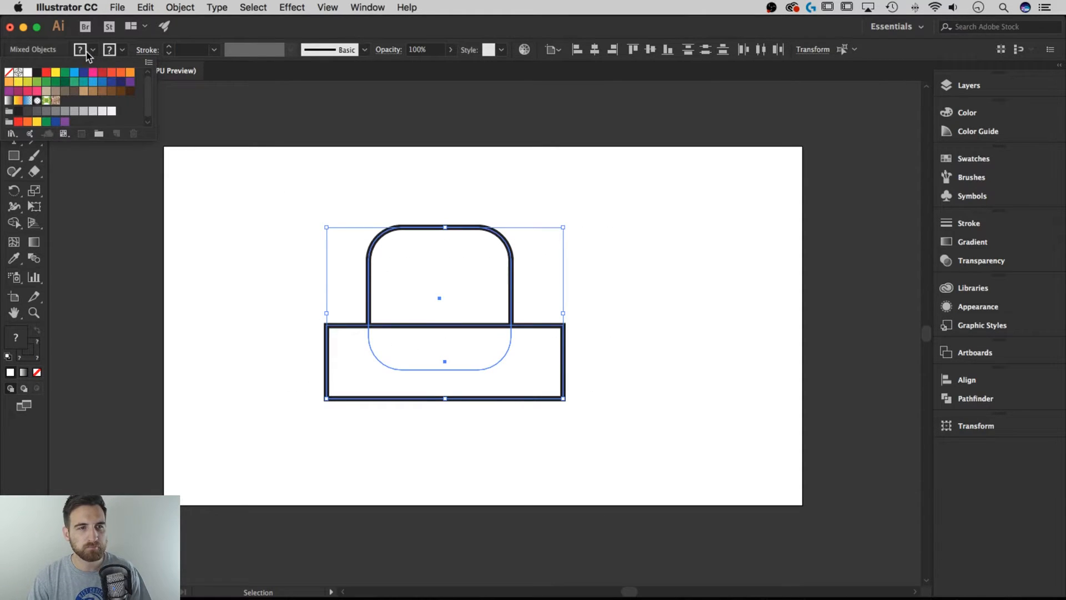
pyautogui.click(9, 72)
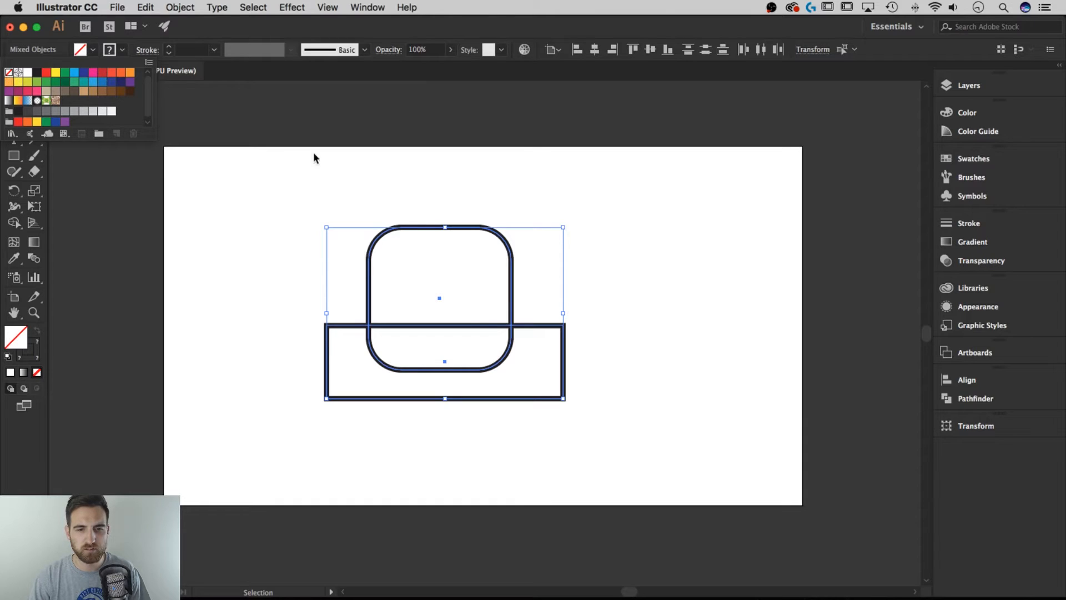
pyautogui.click(600, 362)
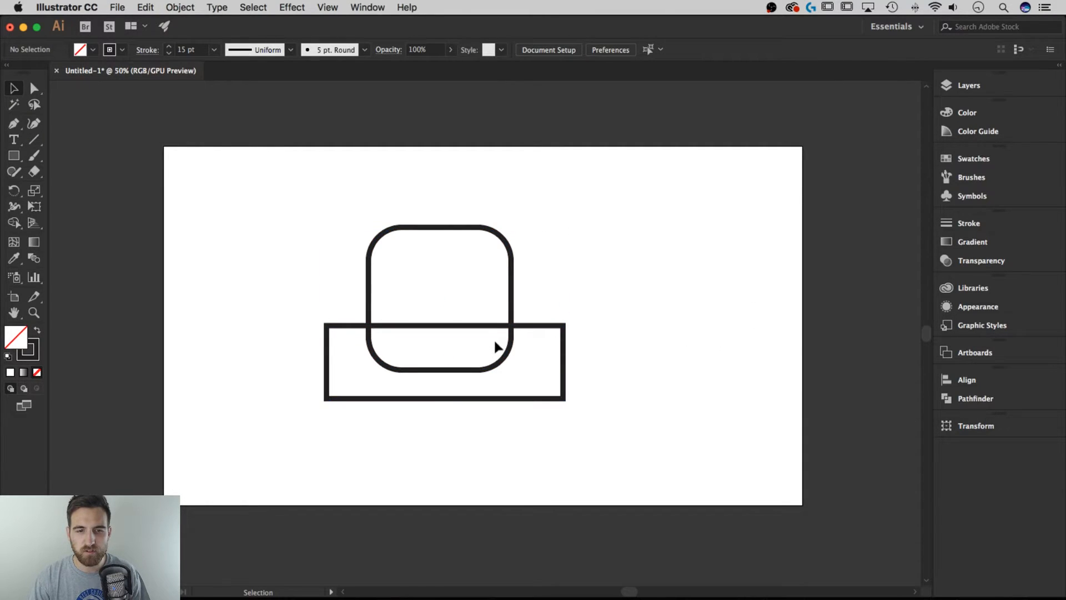
# - Use Shape Builder on both shapes to remove the rectangle and the overlapping lower part of the rounded square, leaving a flat bottom edge
pyautogui.moveTo(277, 408); pyautogui.dragTo(473, 276)
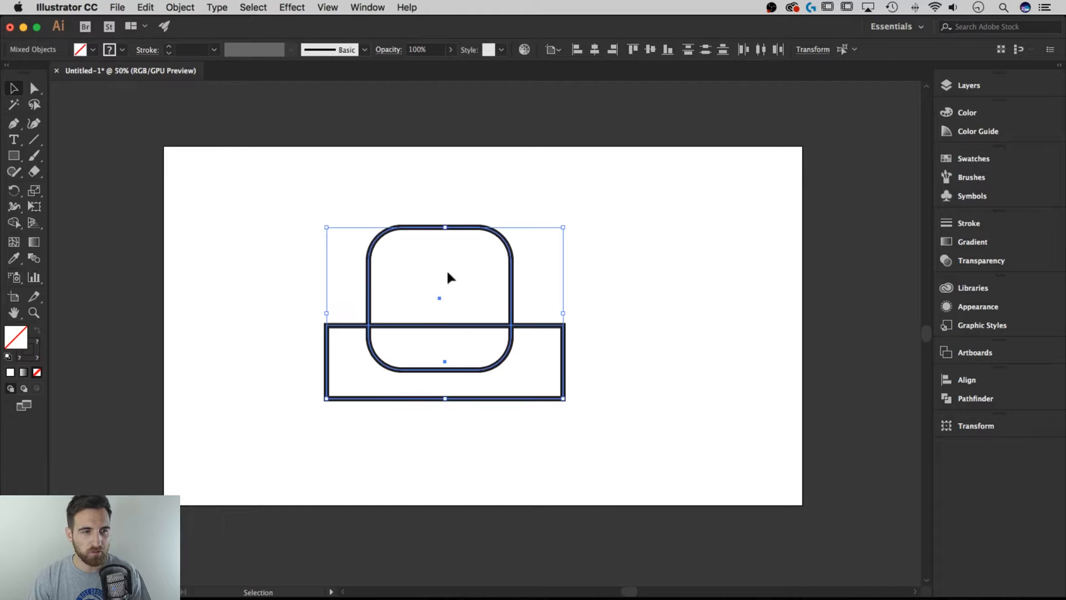
pyautogui.click(14, 223)
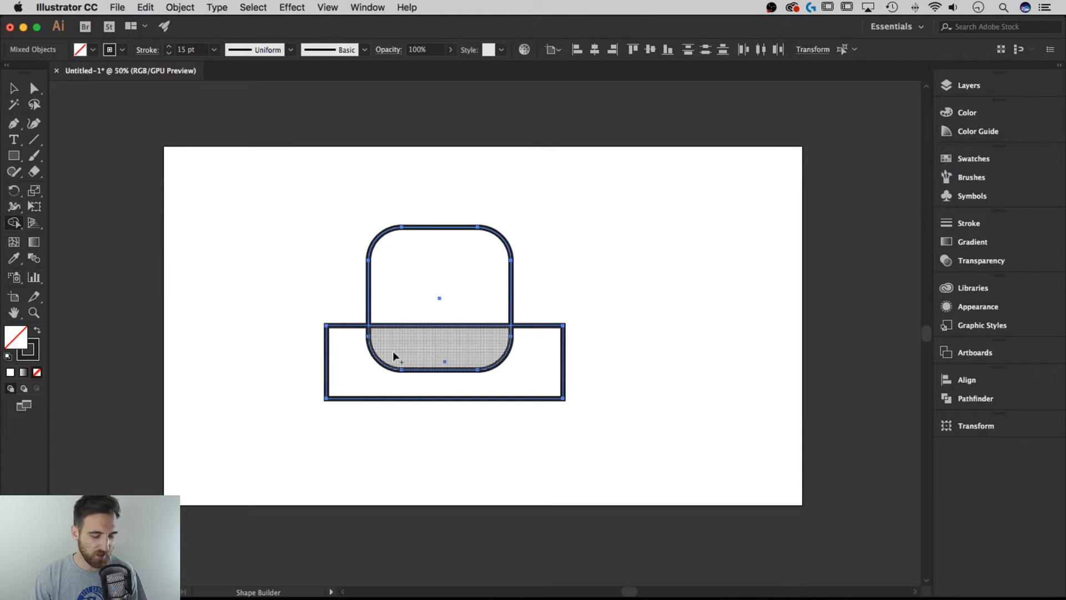
pyautogui.click(444, 354)
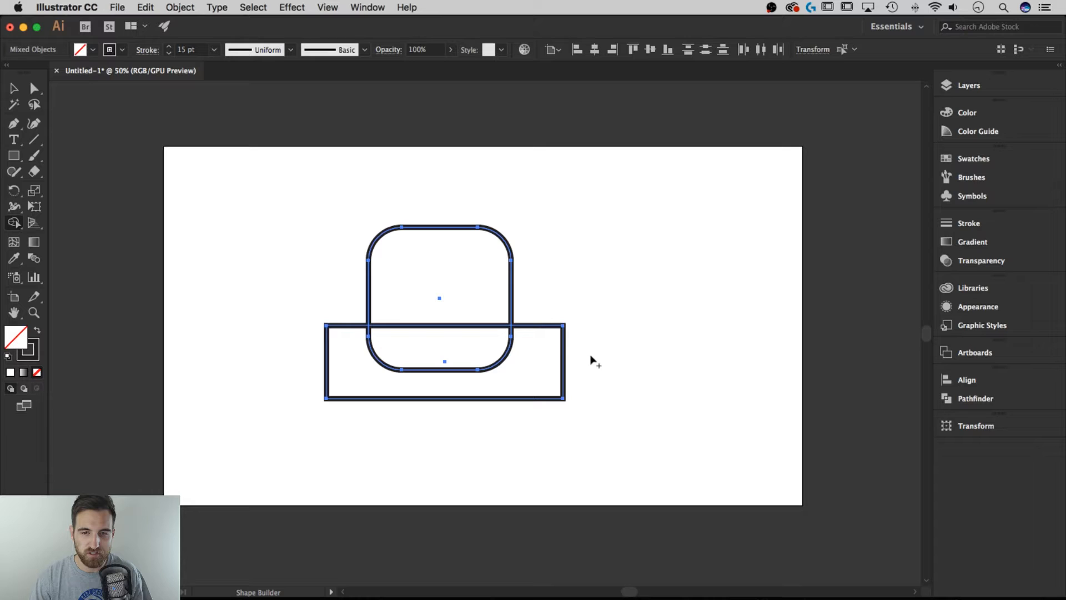
pyautogui.moveTo(591, 355); pyautogui.dragTo(303, 352)
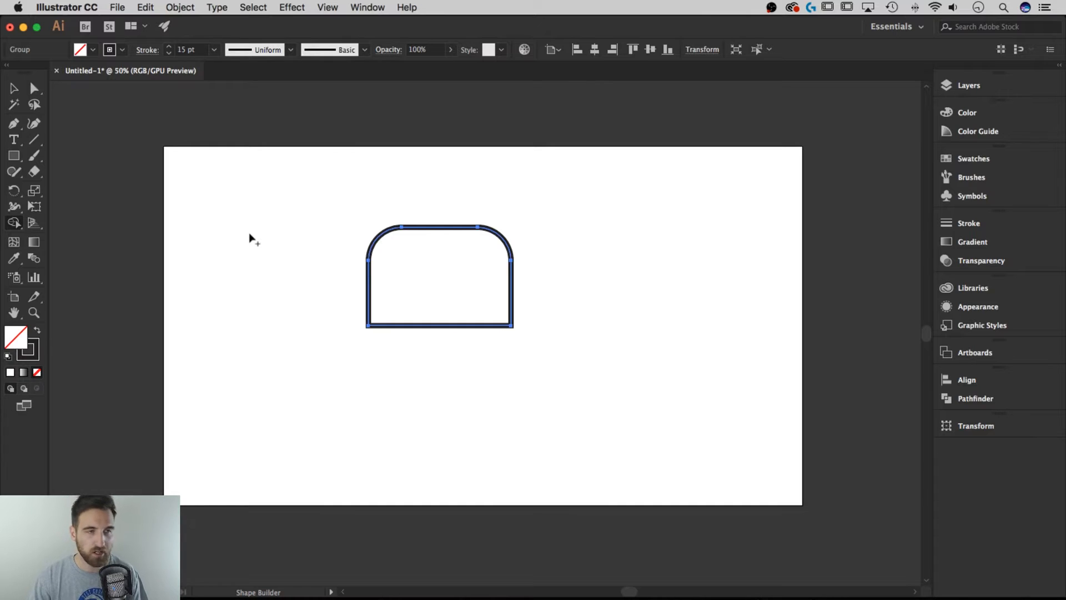
# - Stretch the shape downward by moving its two bottom anchor points, making it about 458 px tall
pyautogui.click(34, 89)
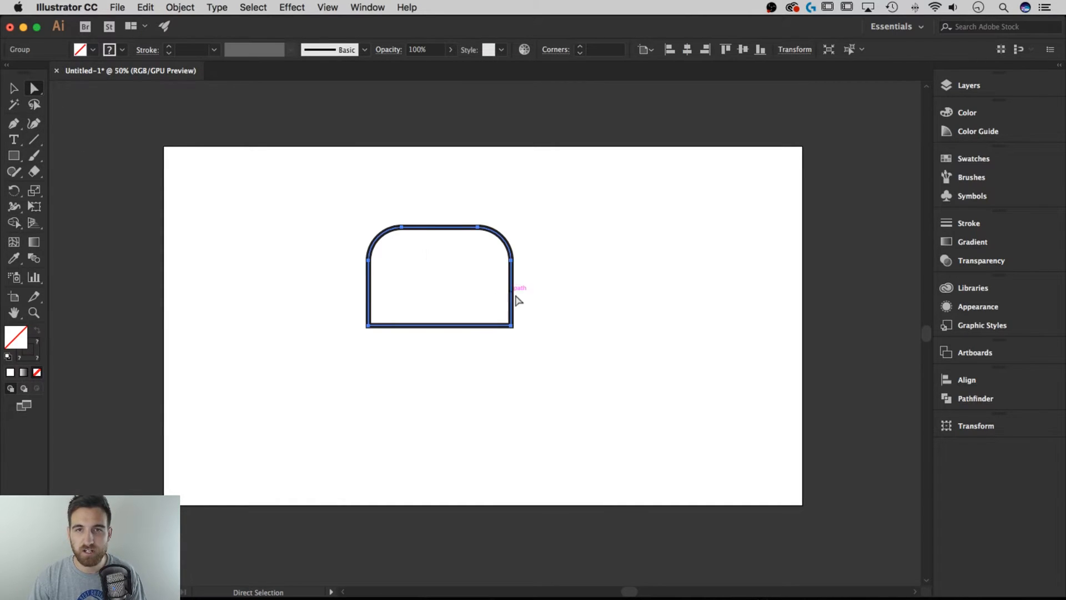
pyautogui.moveTo(554, 348); pyautogui.dragTo(344, 319)
pyautogui.moveTo(419, 326); pyautogui.dragTo(427, 383)
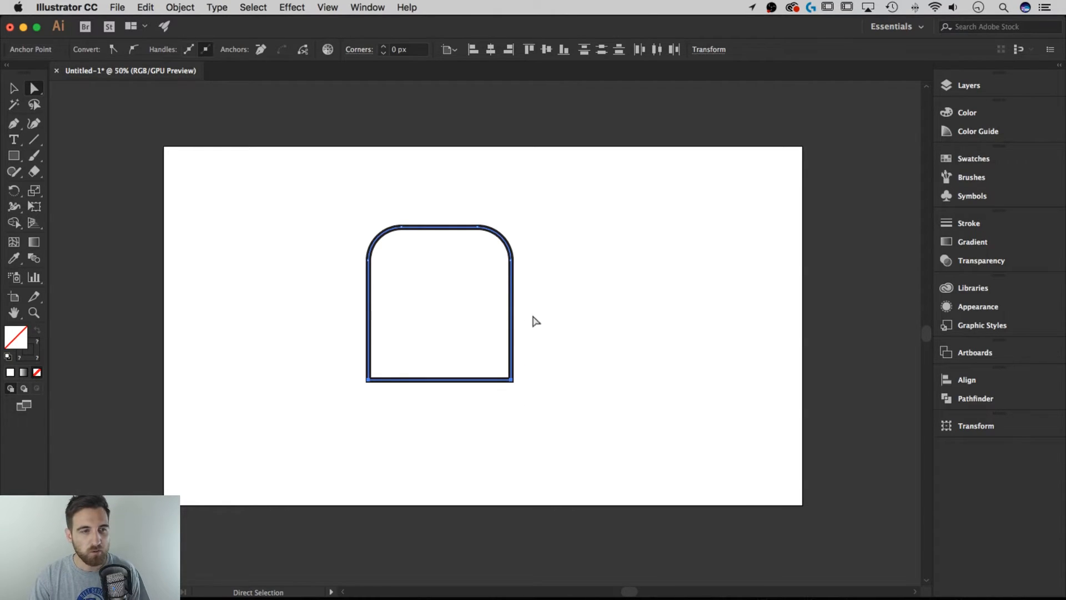
# - Draw a square of about 157 × 157 px over the shape's upper-right corner, starting at the intersection of its top and right edges
pyautogui.click(14, 156)
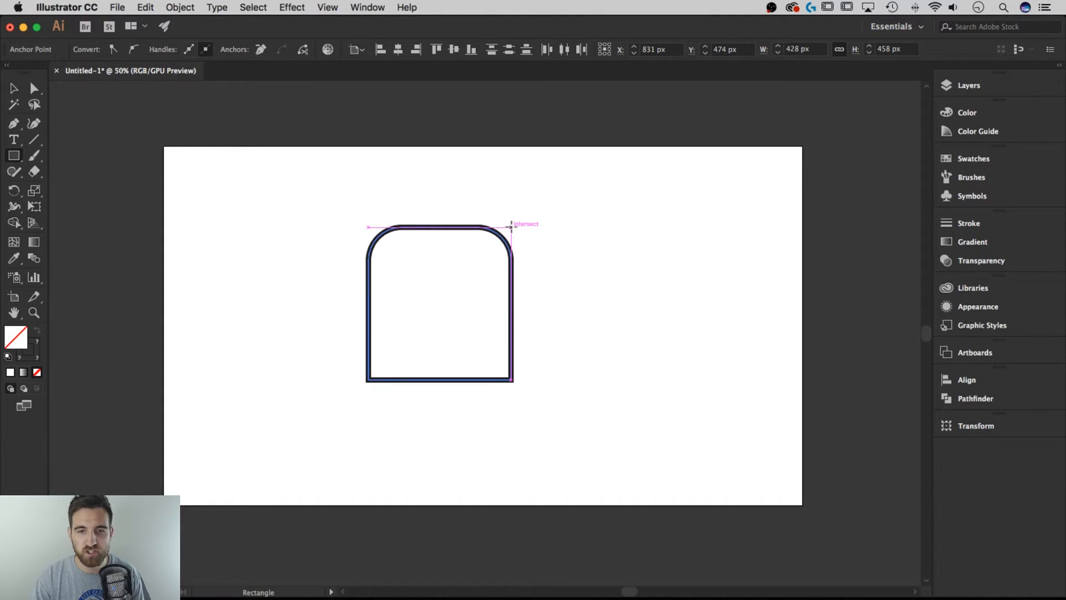
pyautogui.moveTo(511, 228); pyautogui.dragTo(459, 280)
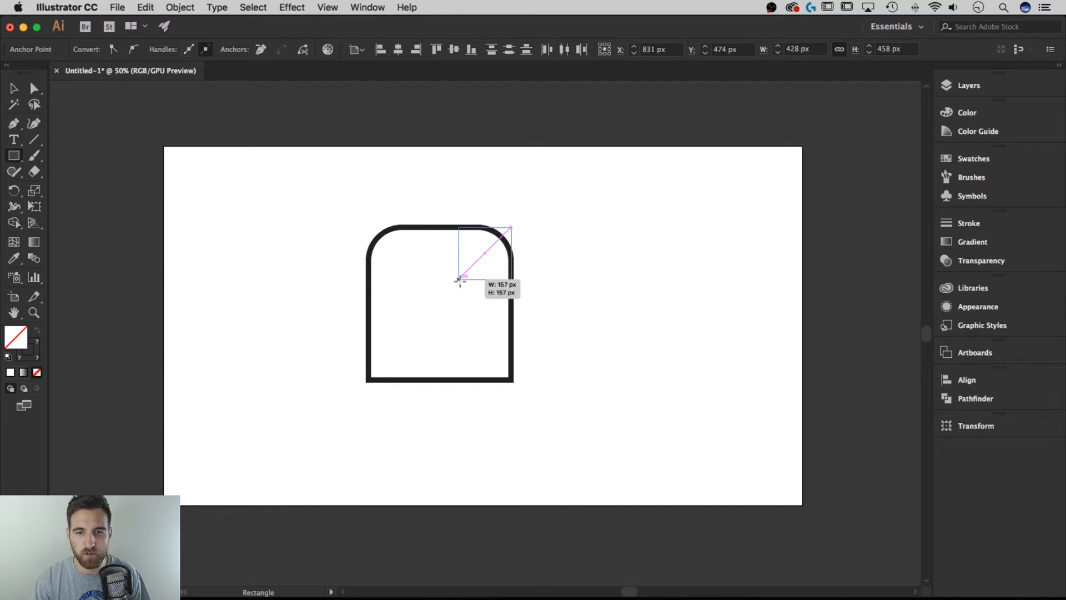
pyautogui.moveTo(459, 280); pyautogui.dragTo(458, 280)
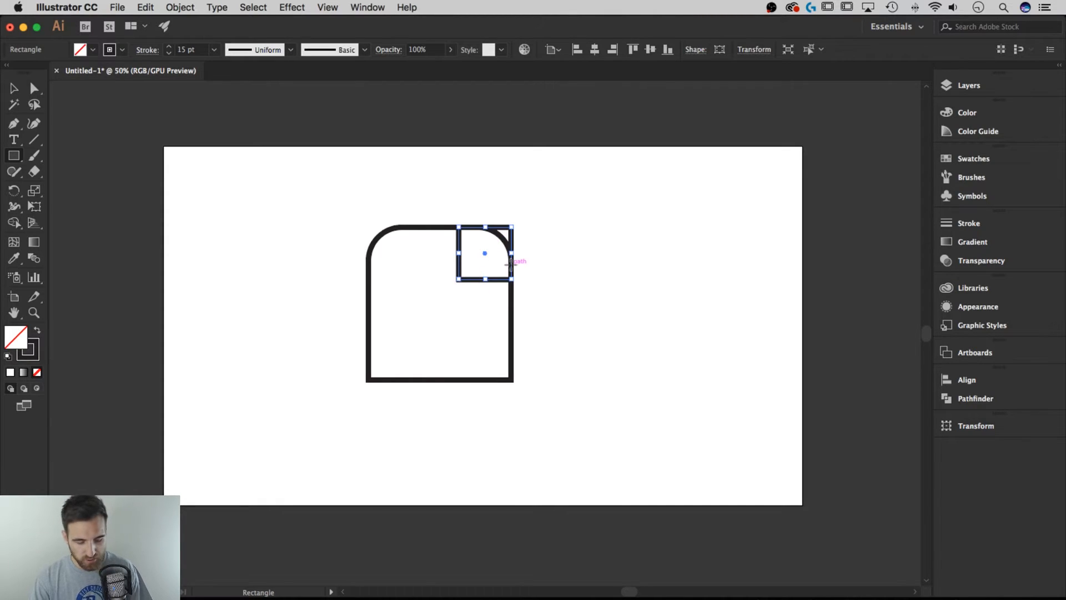
# - Merge the small square with the rounded shape using Shape Builder, making the upper-right corner square
pyautogui.press('v')
pyautogui.moveTo(531, 208); pyautogui.dragTo(457, 295)
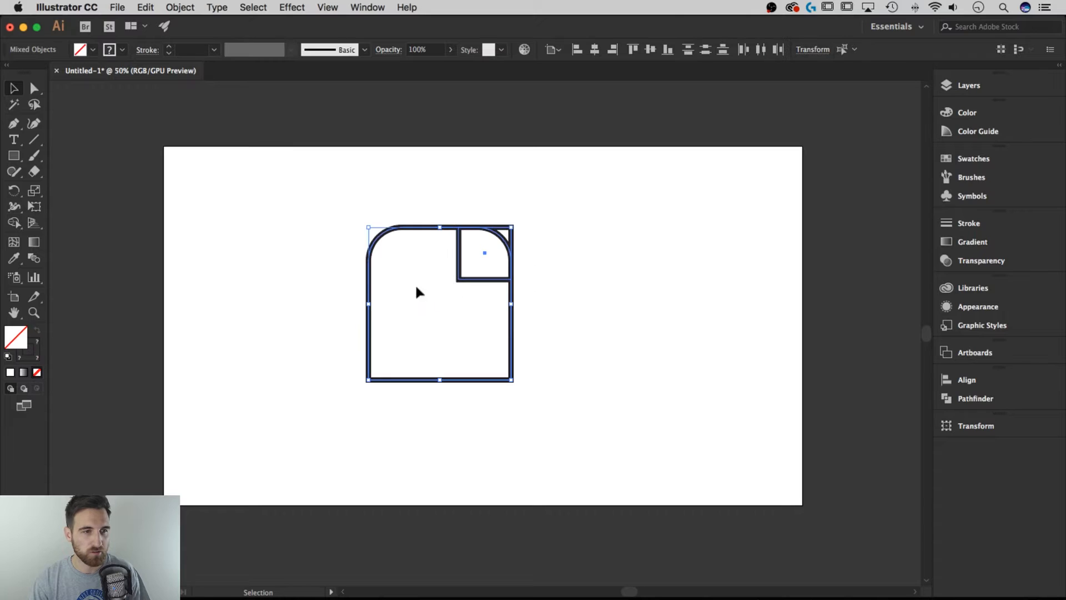
pyautogui.click(15, 228)
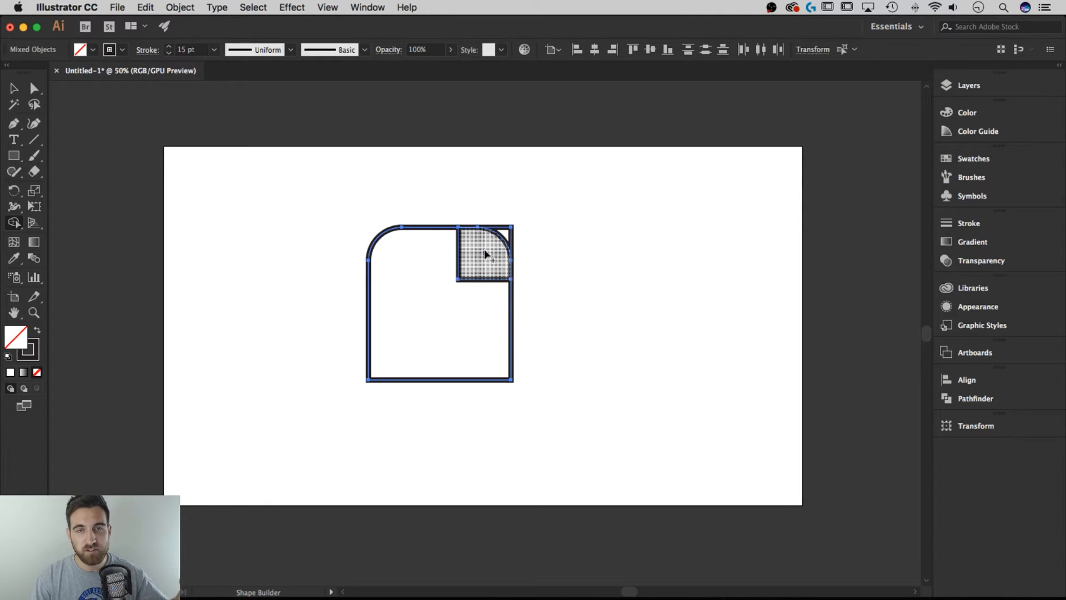
pyautogui.click(484, 253)
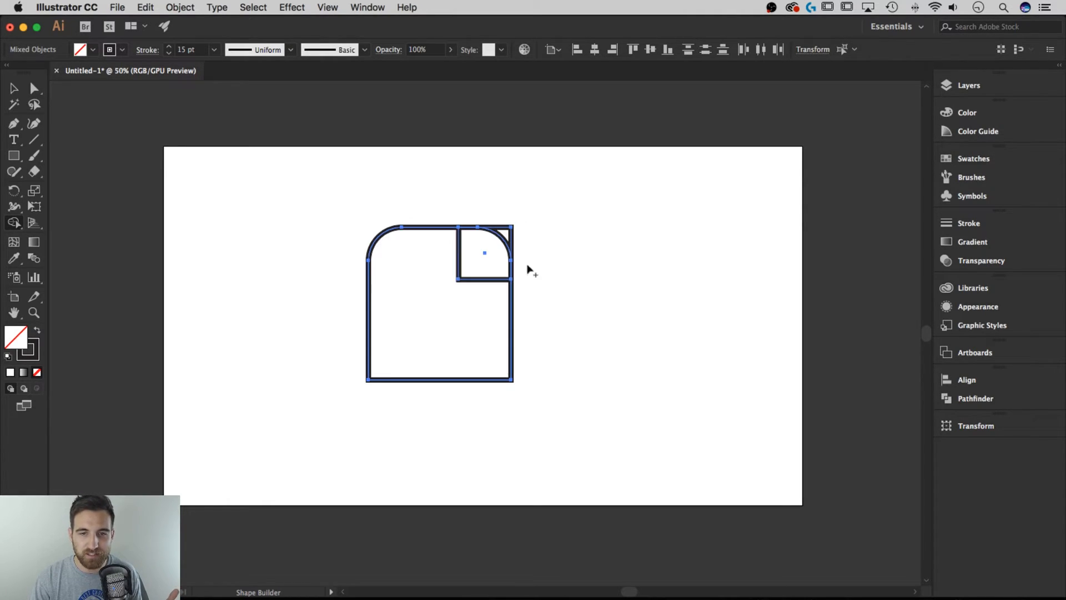
pyautogui.moveTo(534, 211); pyautogui.dragTo(471, 291)
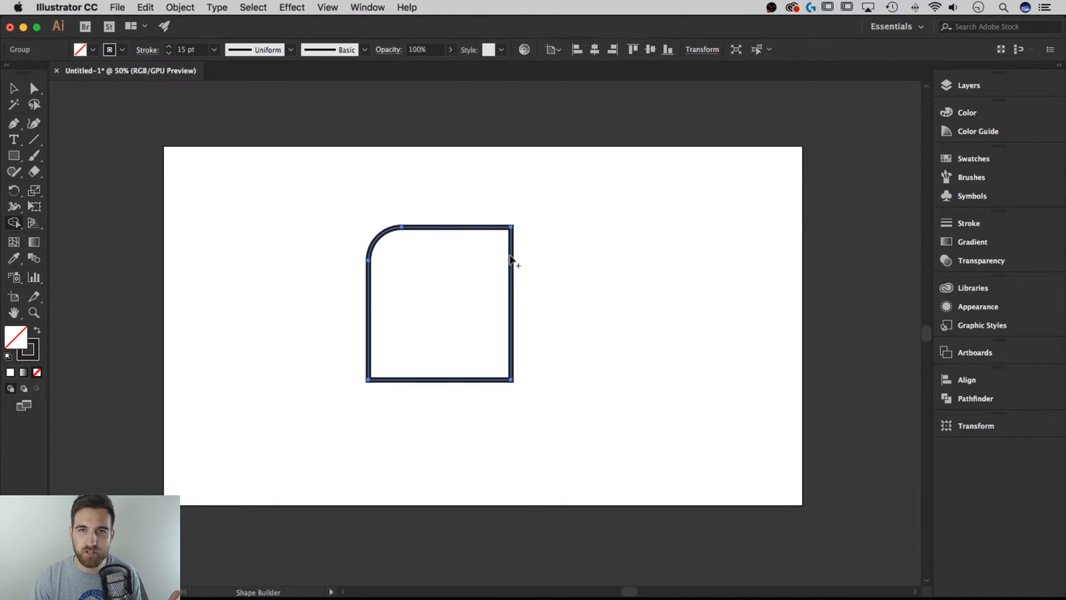